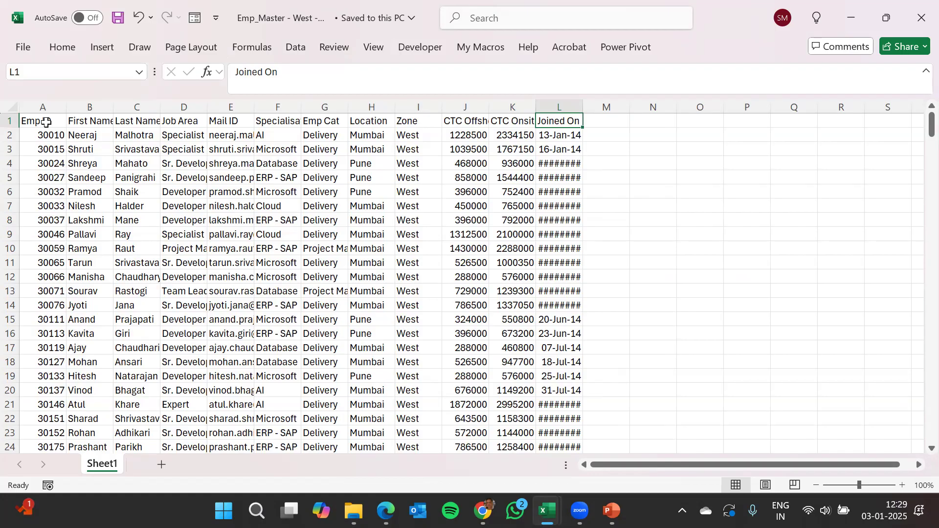
Step: Check how far the Joined On column's records extend and return to its header
key("End")
key("Down")
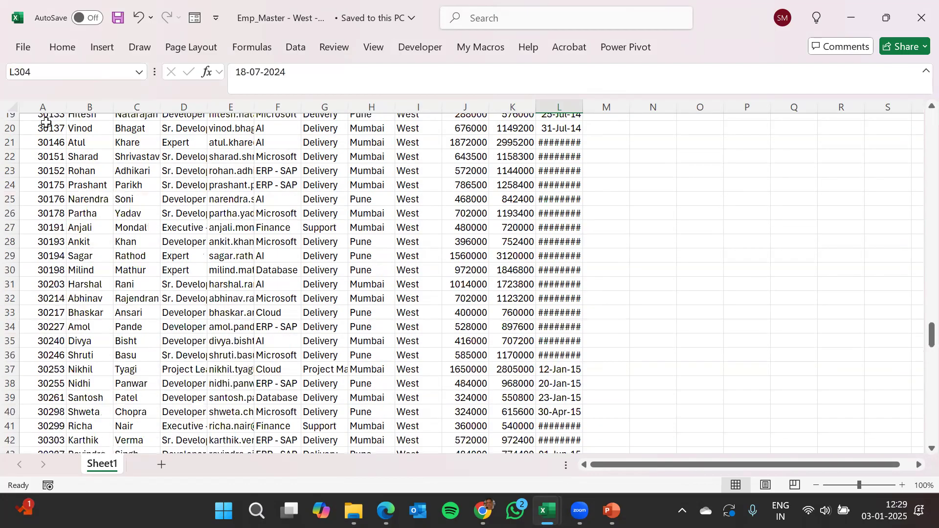
key("Down")
key("Up")
key("End")
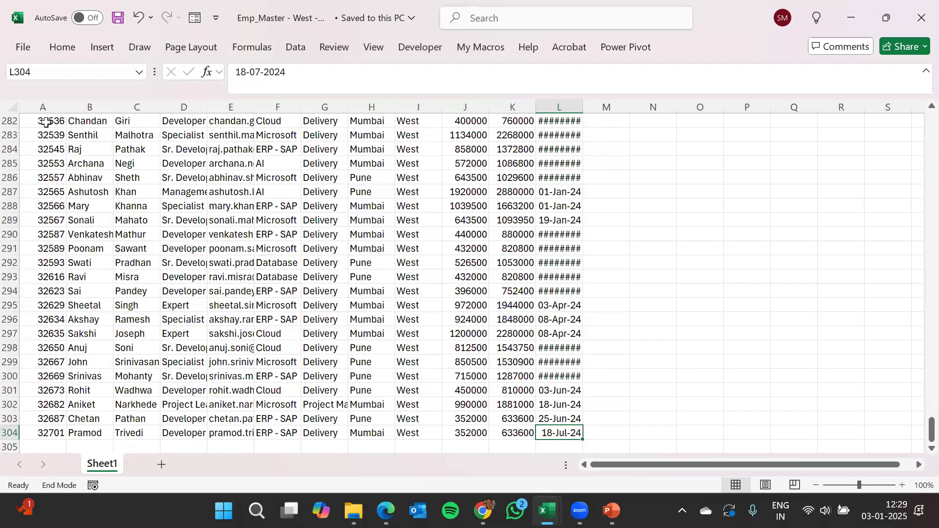
key("Up")
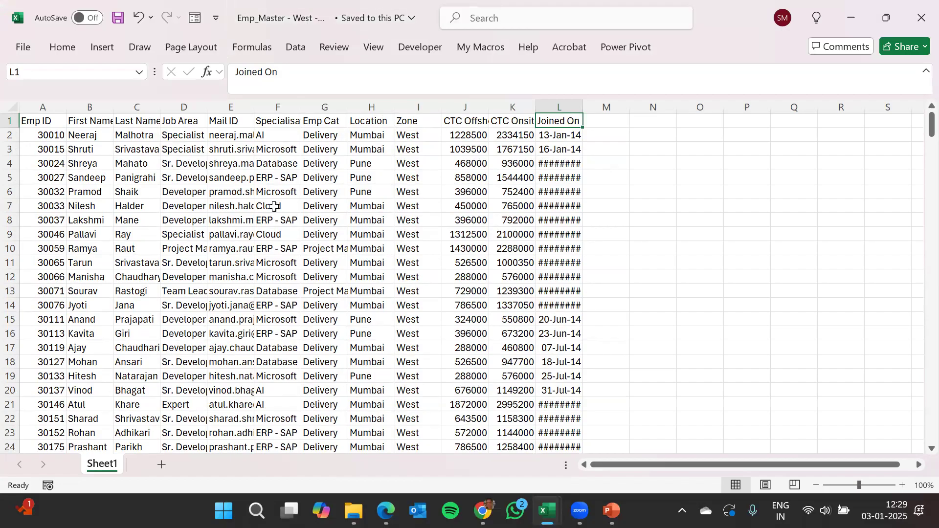
Step: Review the column headers from Joined On back to Emp ID and close the Emp_Master West workbook
key("Left")
key("Left")
key("Left")
key("Left")
key("Left")
key("Left")
key("Left")
key("Left")
key("Left")
key("Left")
key("Left")
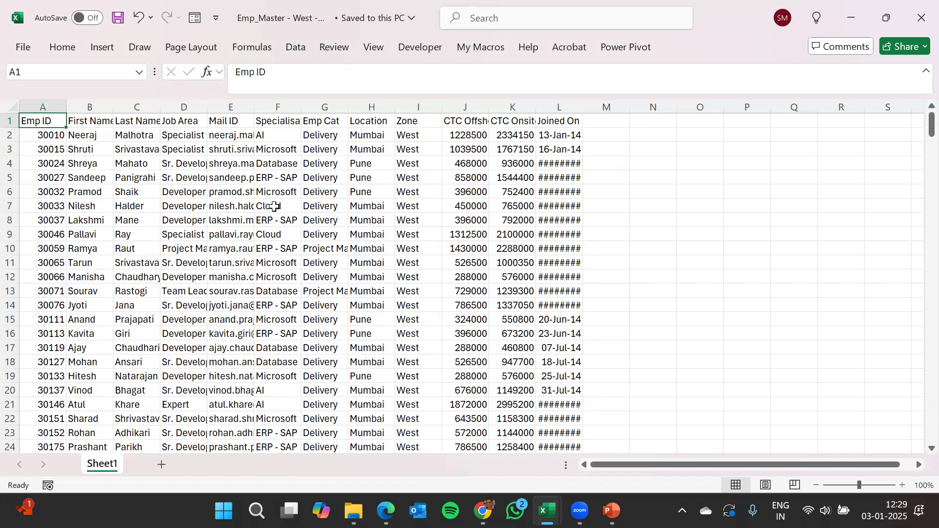
left_click(917, 20)
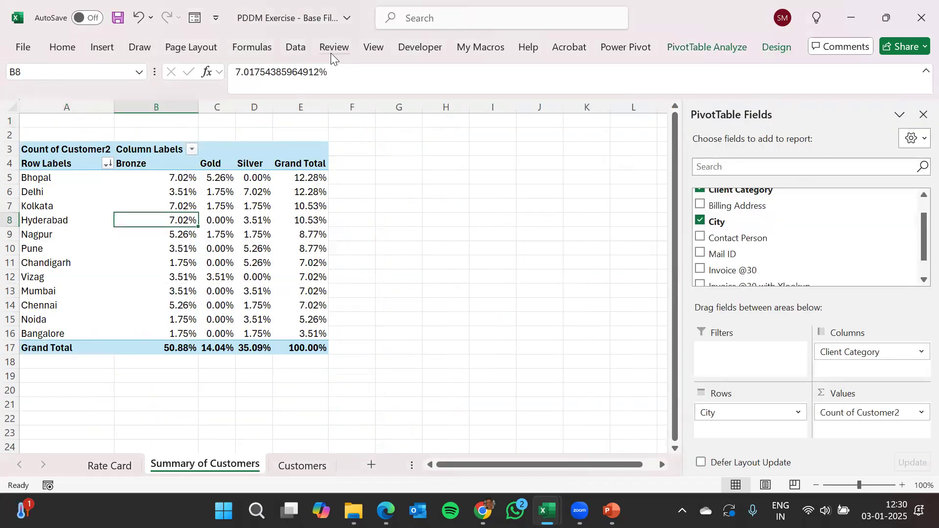
Step: Start a data import from the Excel workbook Emp_Master - West - West in the Emp Master folder under Auto Created Files
left_click(304, 43)
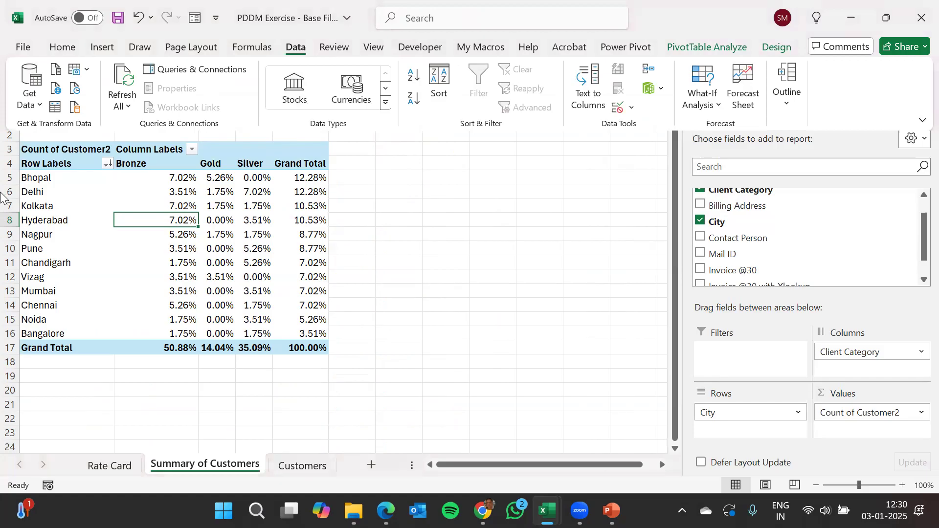
left_click(28, 108)
mouse_move(72, 128)
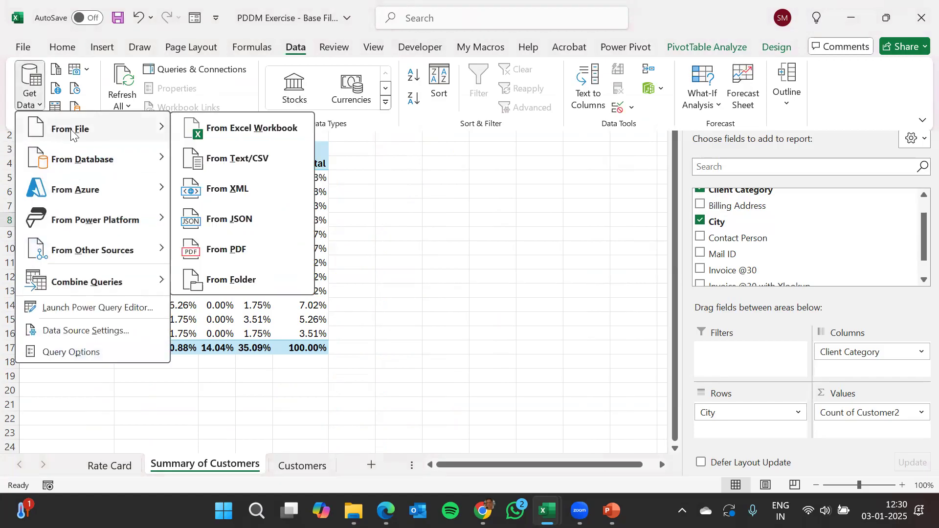
left_click(241, 129)
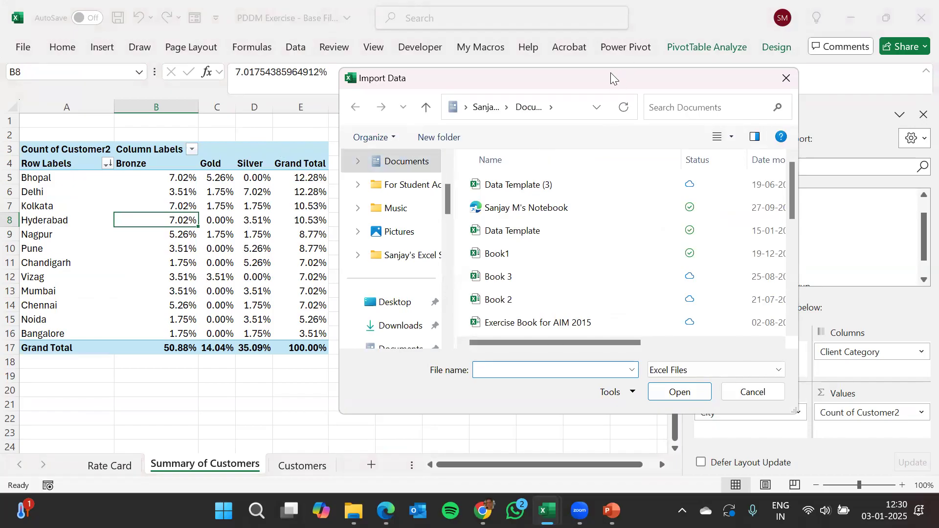
left_click_drag(611, 72, 402, 37)
left_click_drag(237, 156, 236, 206)
left_click(208, 245)
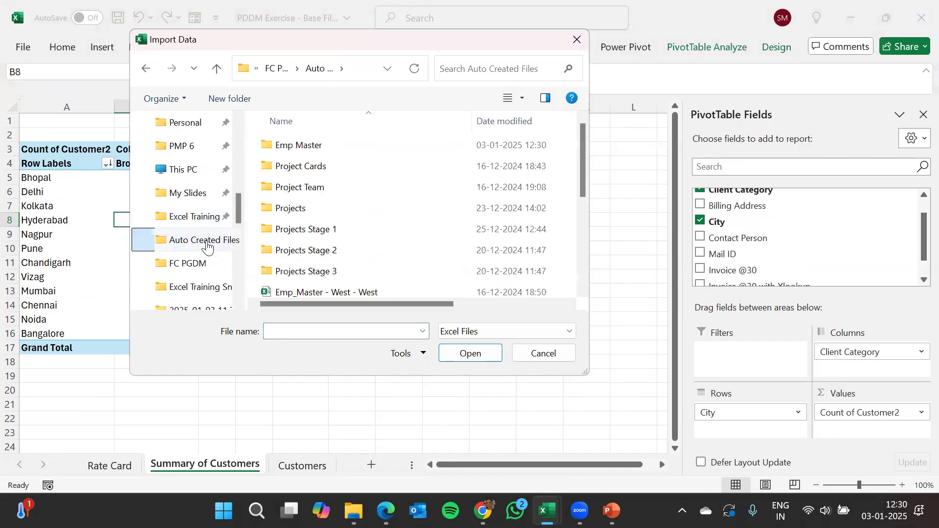
double_click(303, 150)
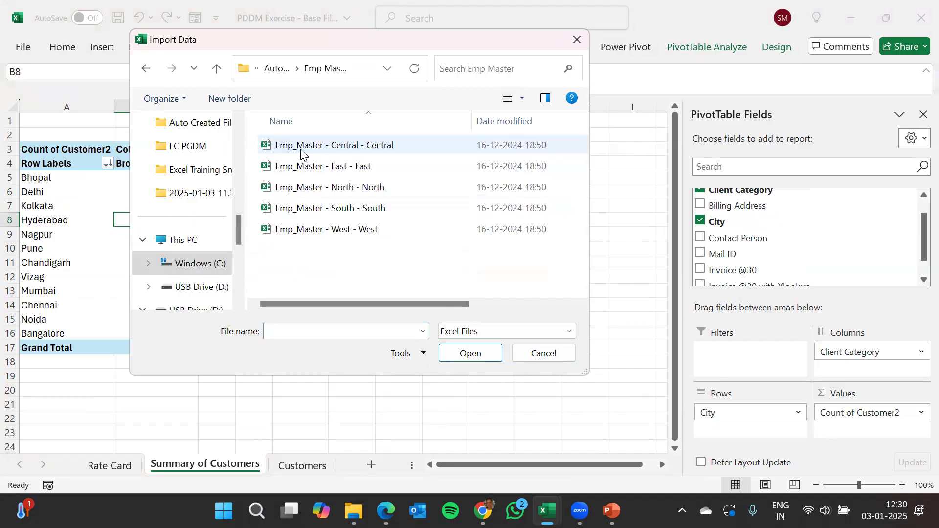
left_click(321, 231)
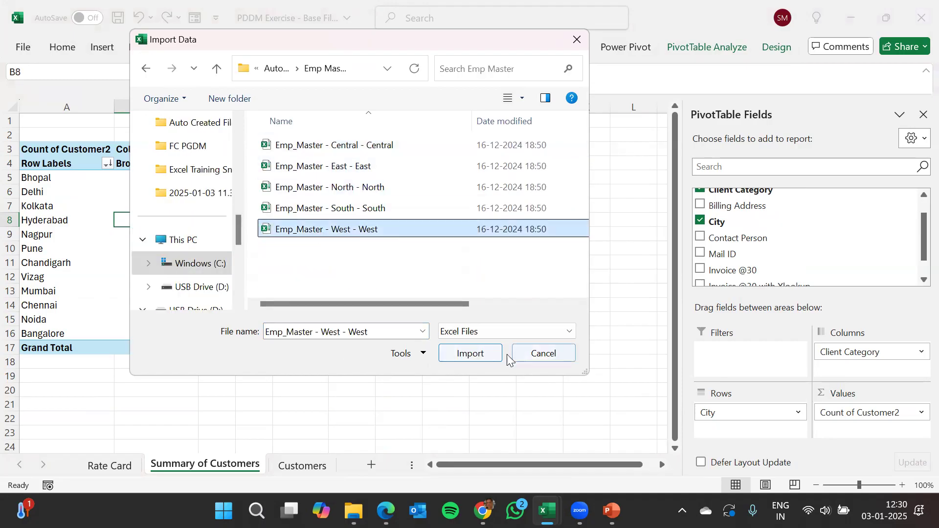
left_click(456, 361)
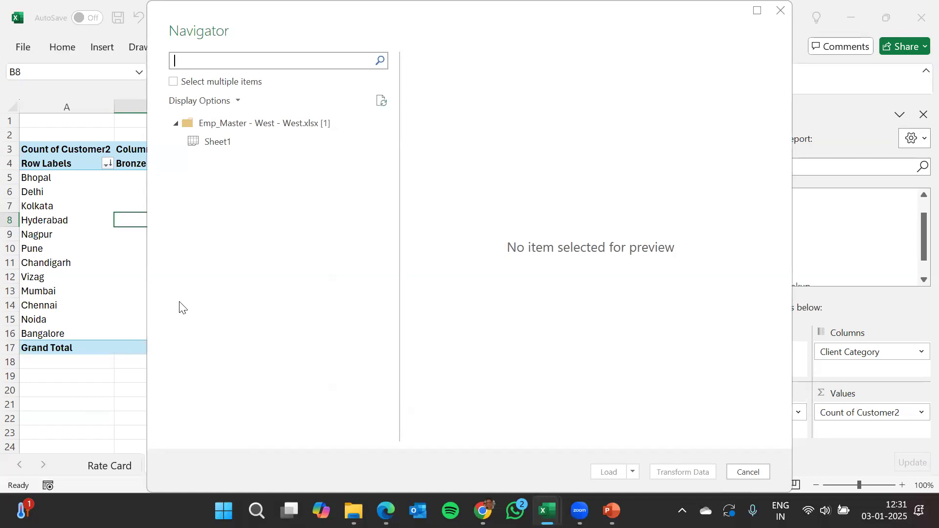
Step: Preview Sheet1 of the source file, load it into a new worksheet, and close the Queries & Connections pane
left_click(211, 142)
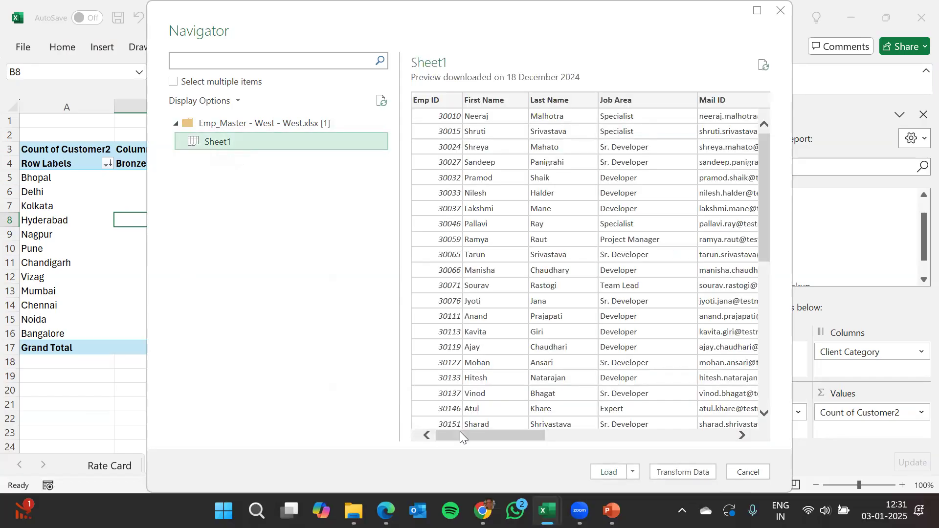
left_click_drag(460, 431, 399, 434)
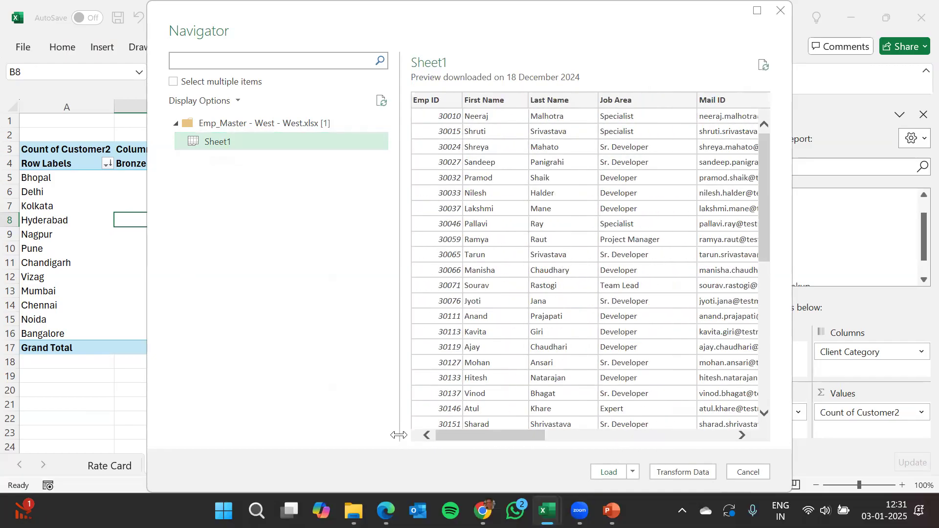
left_click(632, 473)
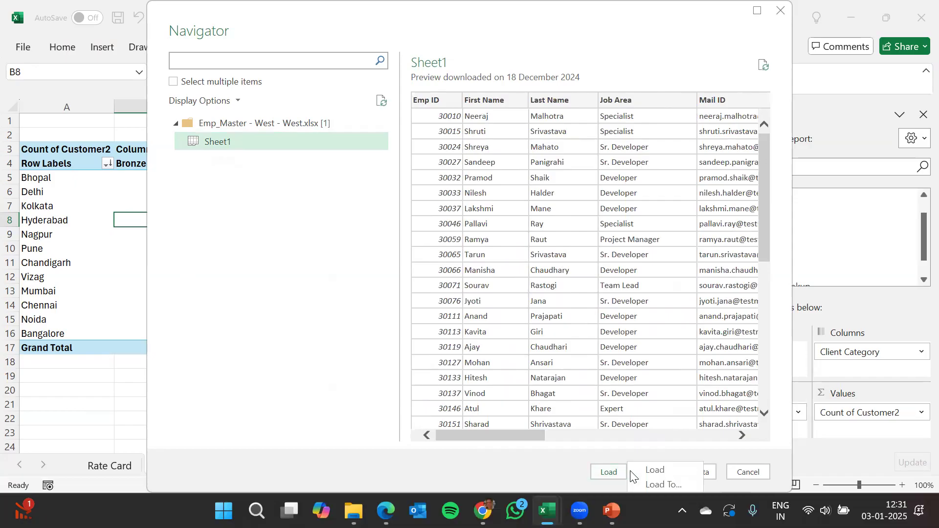
left_click(661, 470)
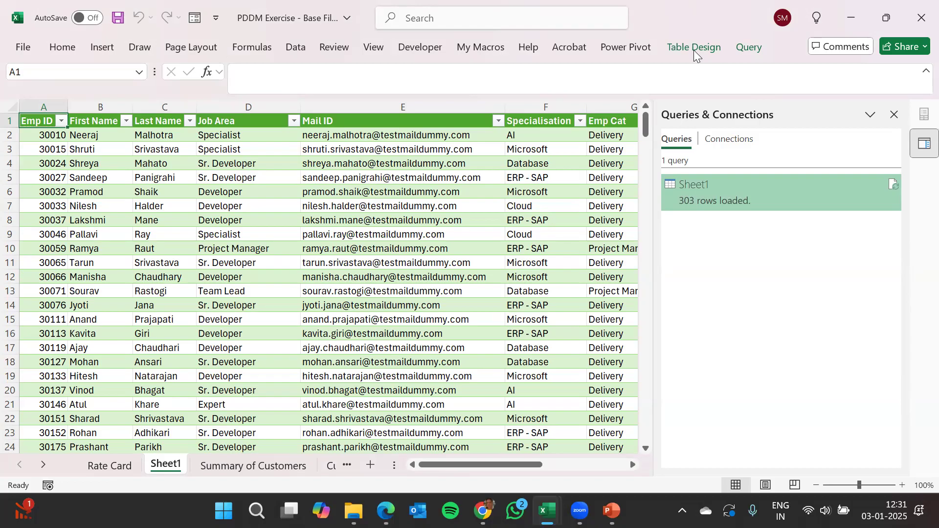
mouse_move(730, 203)
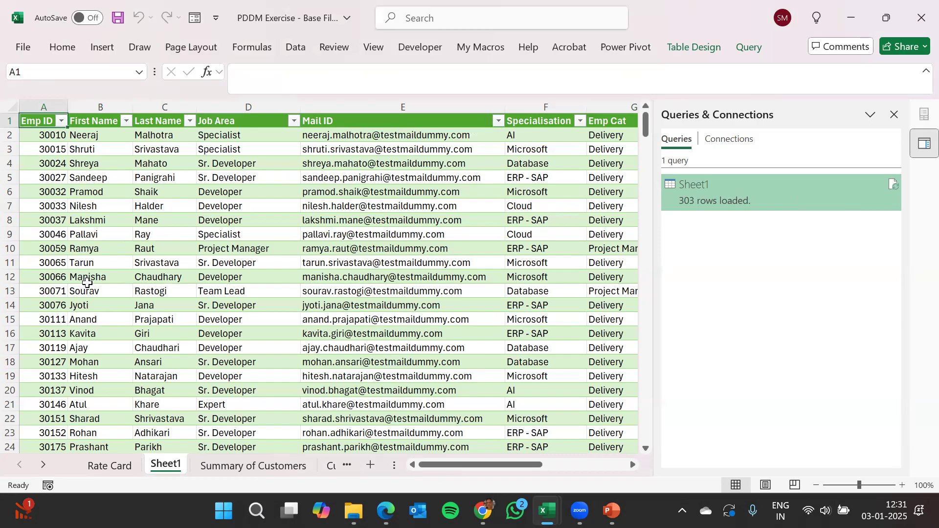
left_click(87, 282)
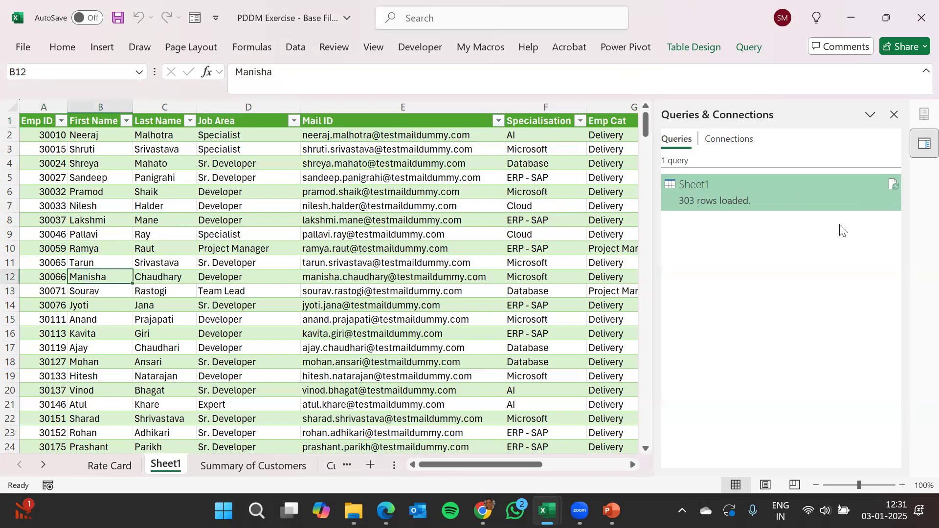
left_click(894, 116)
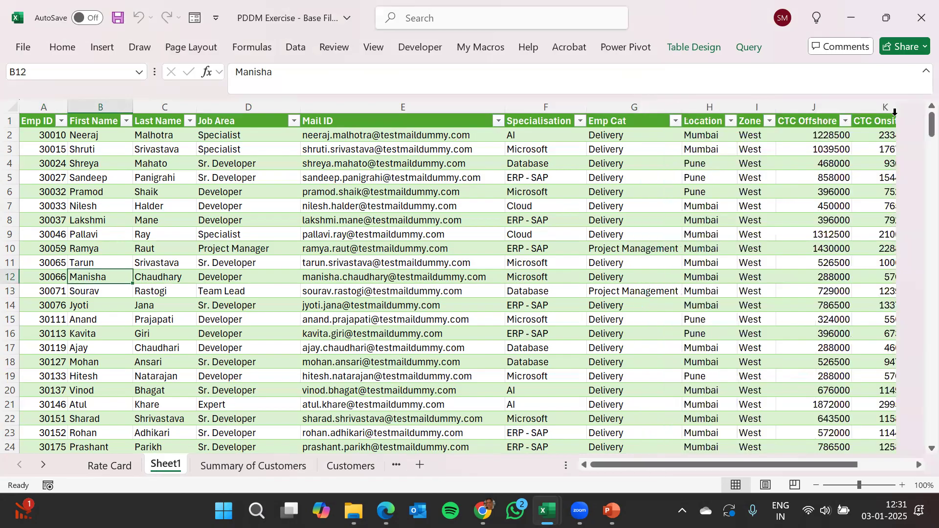
Step: Rename the imported data's worksheet as Emp Master
left_click(372, 191)
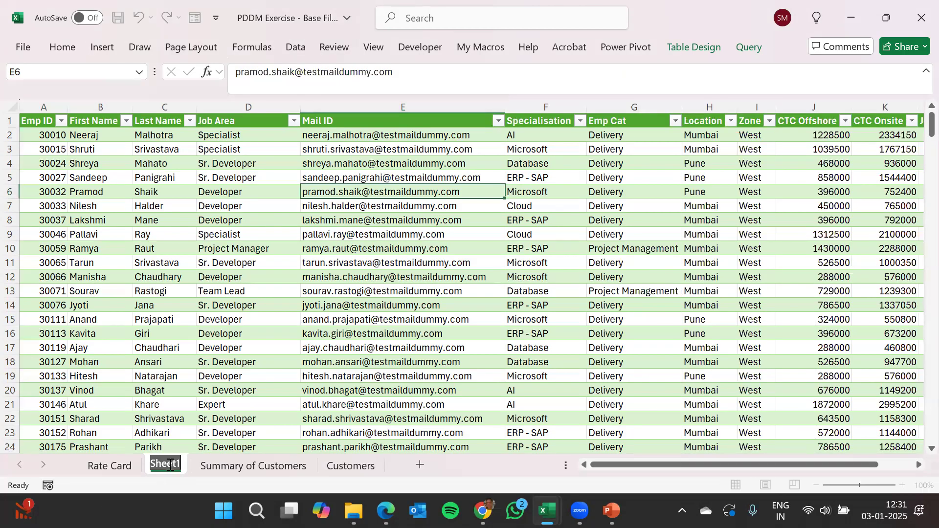
double_click(167, 465)
type("Emp Master")
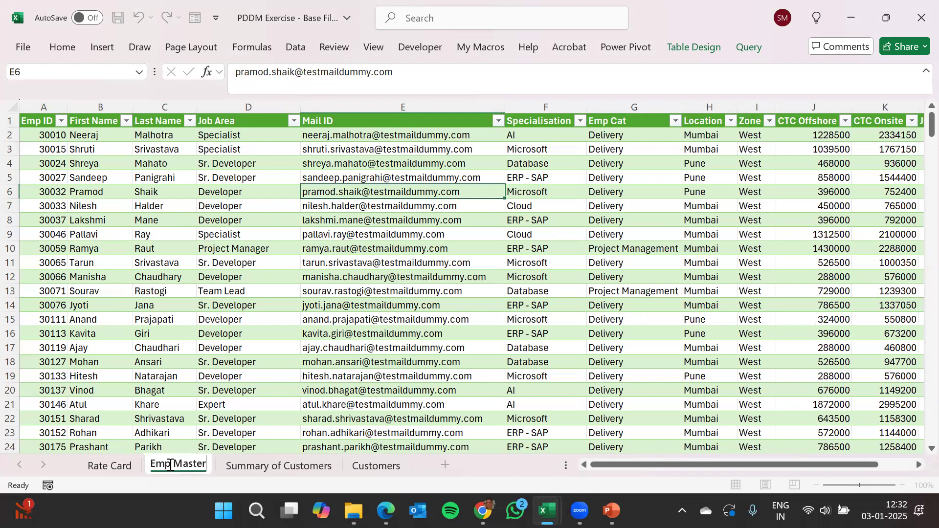
key("Return")
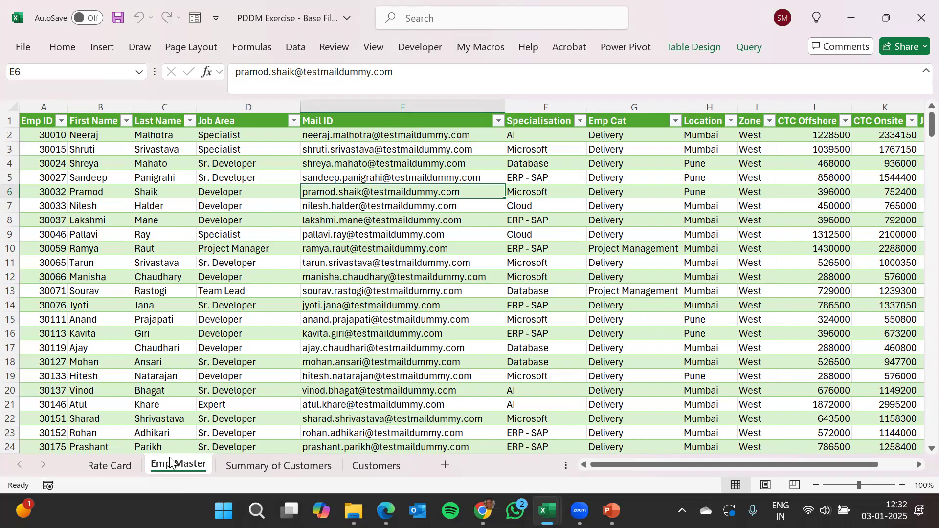
Step: Create a PivotTable from the imported employee table on a new worksheet, with Specialisation as the row field
left_click(102, 47)
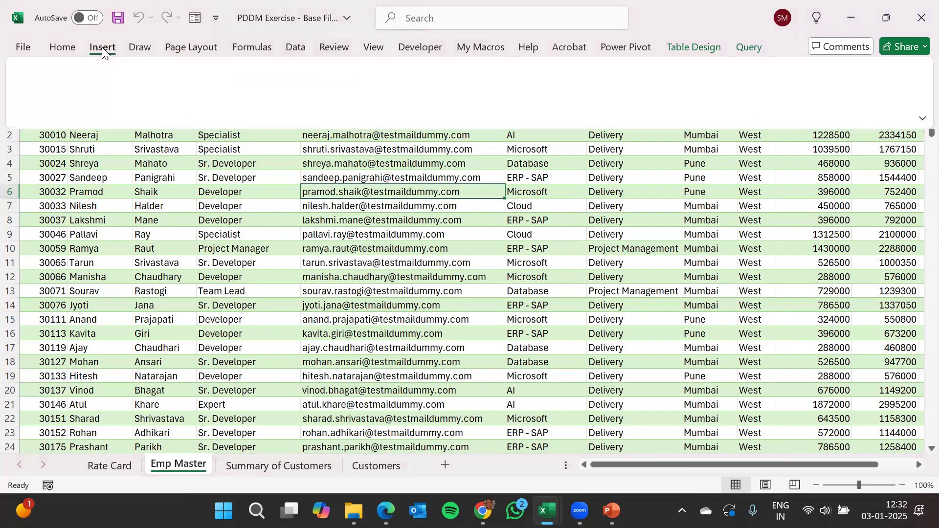
left_click(32, 96)
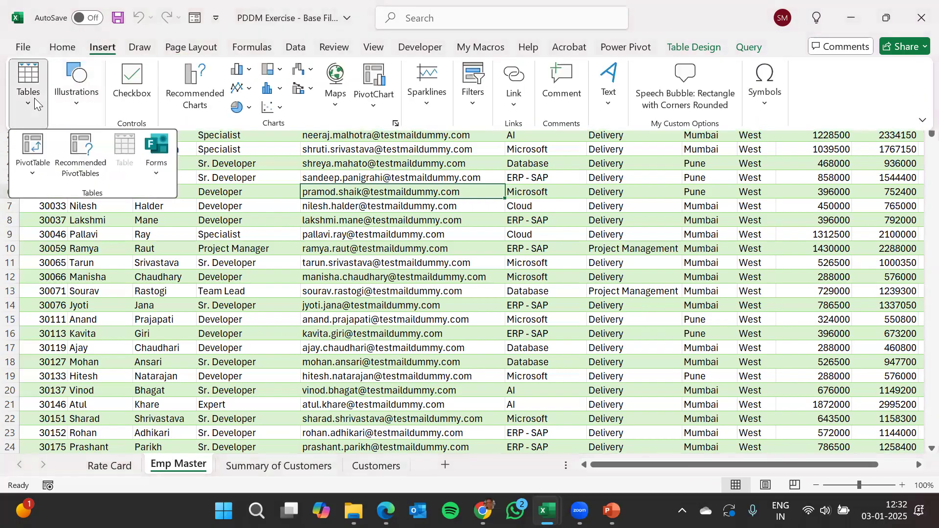
left_click(35, 143)
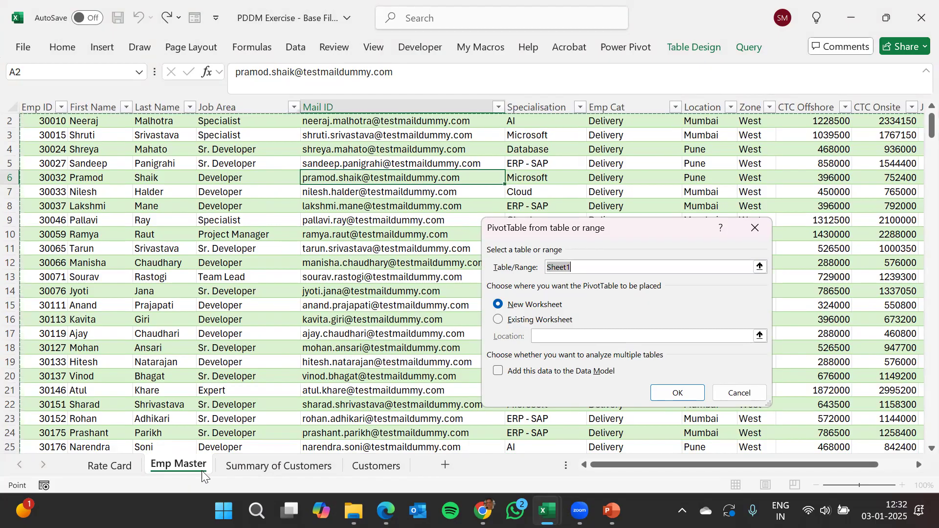
left_click(687, 399)
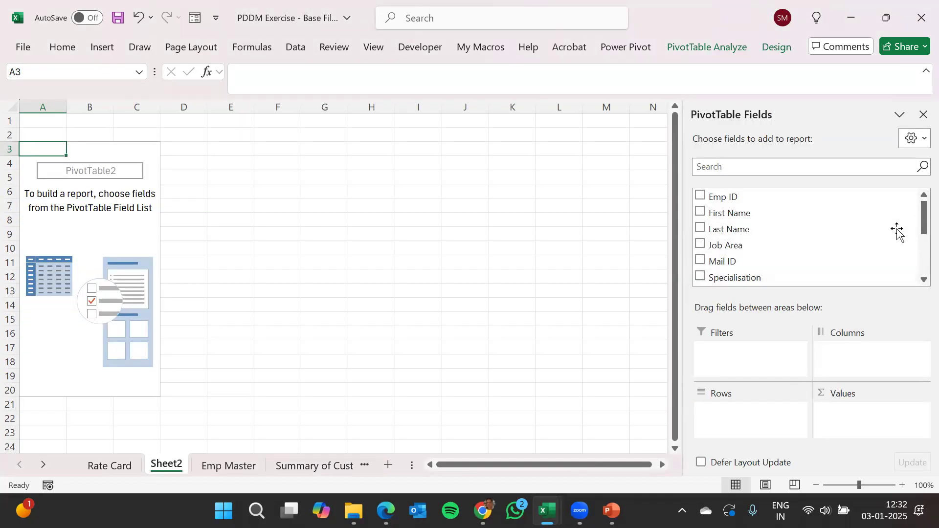
mouse_move(783, 277)
left_mouse_down()
mouse_move(782, 389)
mouse_move(770, 425)
mouse_move(751, 410)
left_mouse_up()
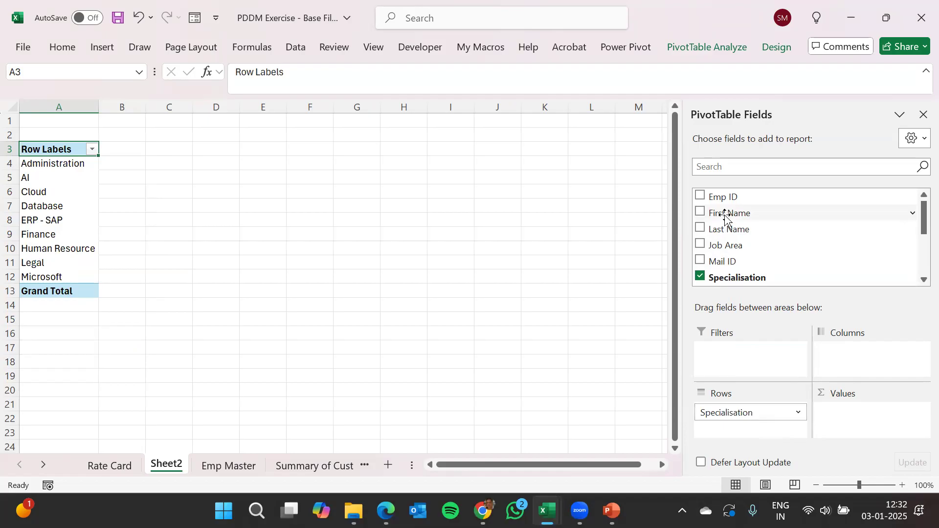
Step: Add Emp ID to the PivotTable values and summarise it by Count
left_click_drag(732, 195, 854, 417)
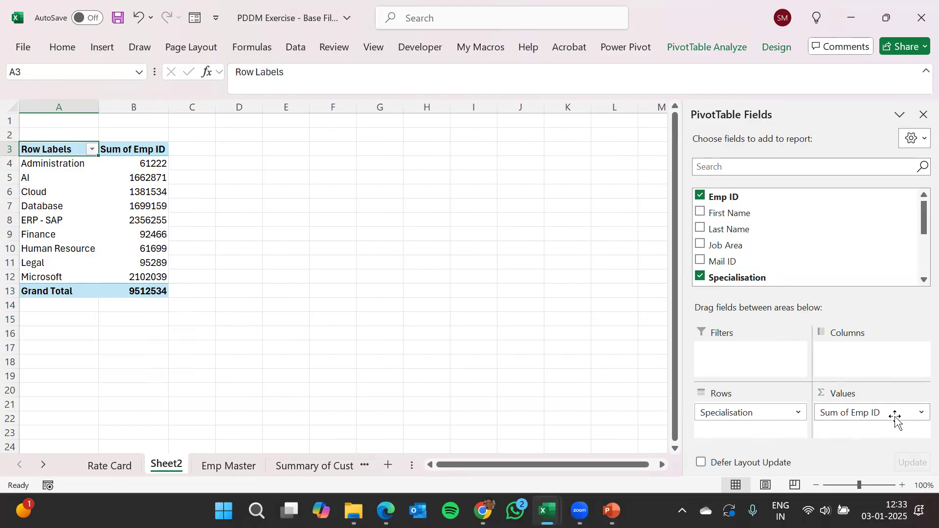
left_click(920, 413)
left_click(874, 396)
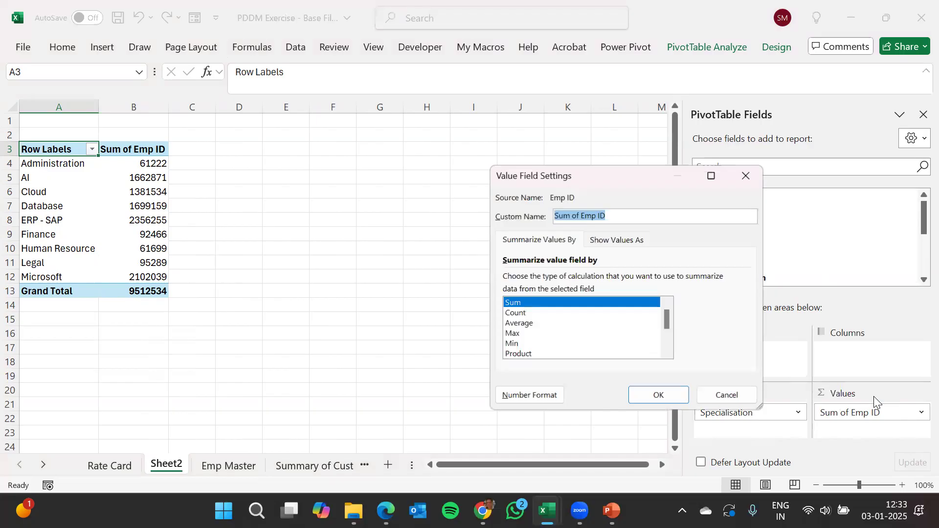
left_click(520, 313)
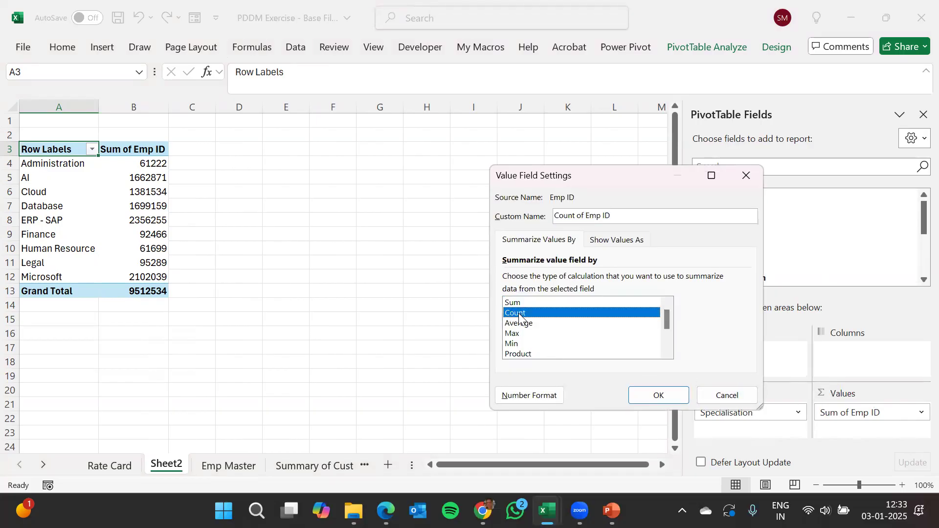
left_click(658, 394)
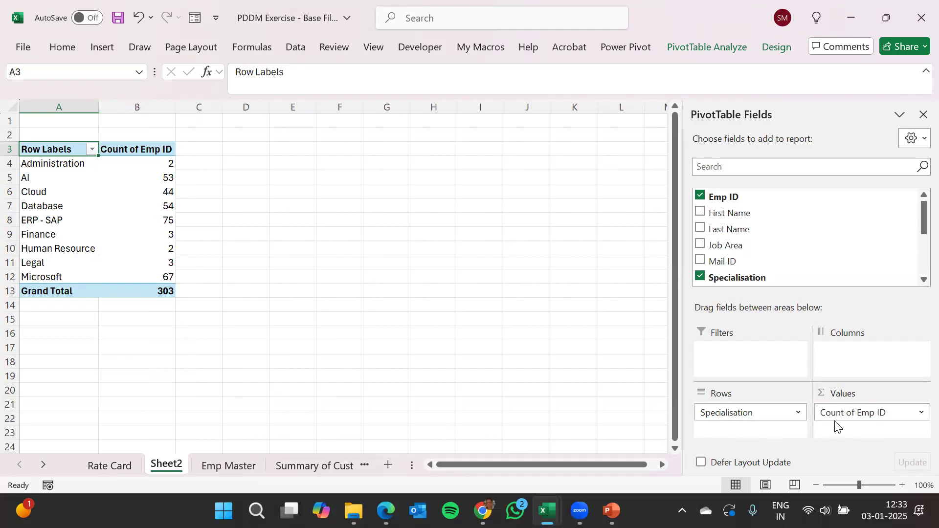
Step: Replace Emp ID with a count of First Name in the PivotTable values
left_click_drag(842, 415, 831, 304)
left_click_drag(747, 206, 850, 427)
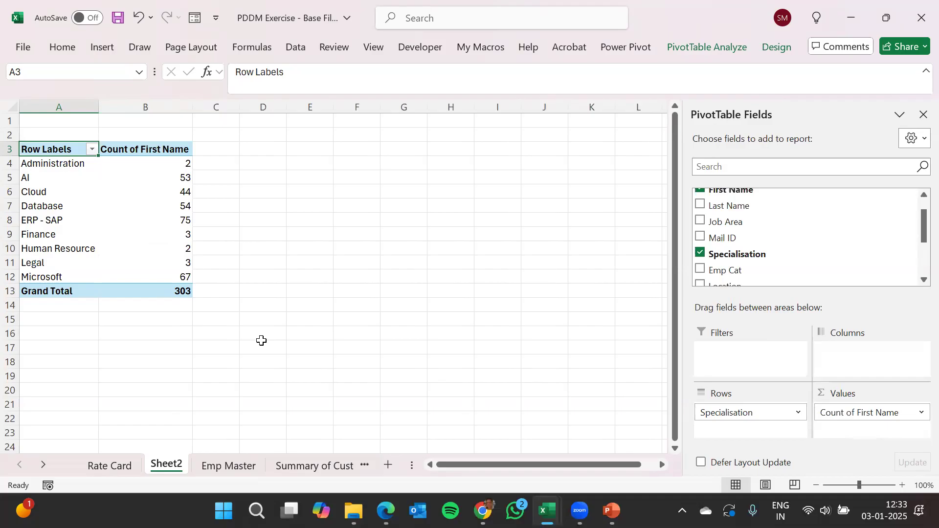
Step: Switch to the Emp Master folder in File Explorer and go up to the Auto Created Files folder
mouse_move(353, 511)
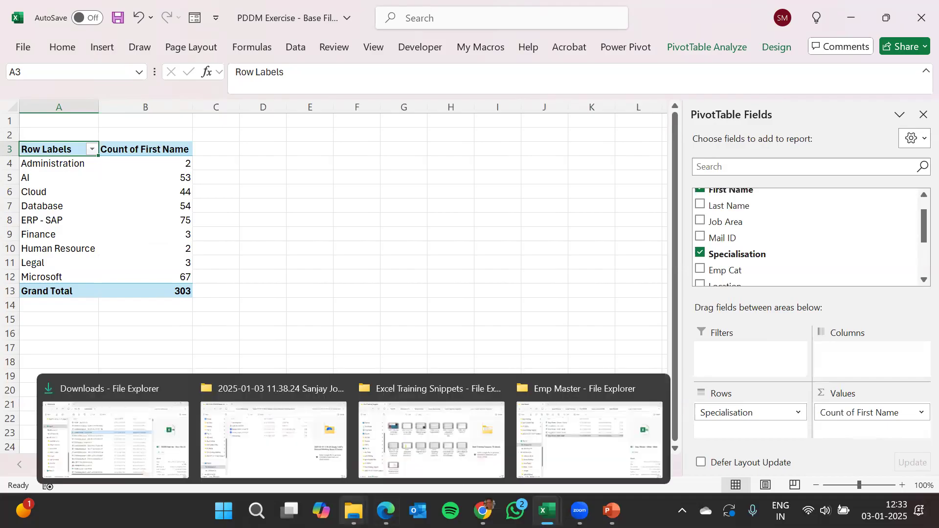
left_click(556, 464)
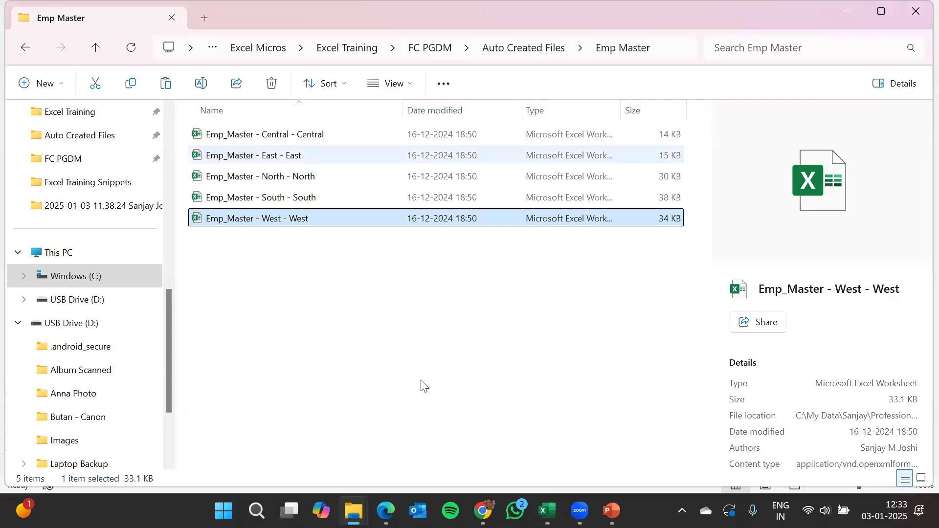
key("alt+Up")
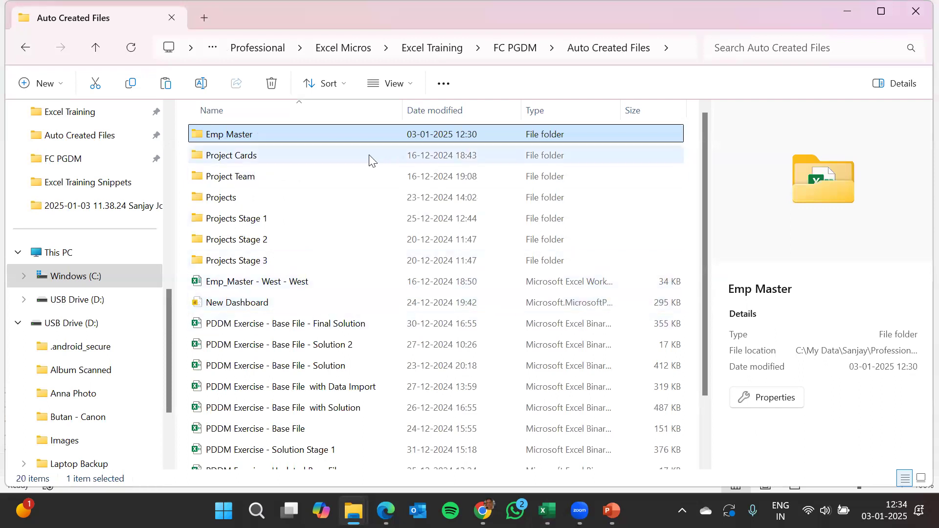
Step: Open the Emp_Master - West - West workbook from the Emp Master folder and look through its employee rows to the end
left_click(296, 286)
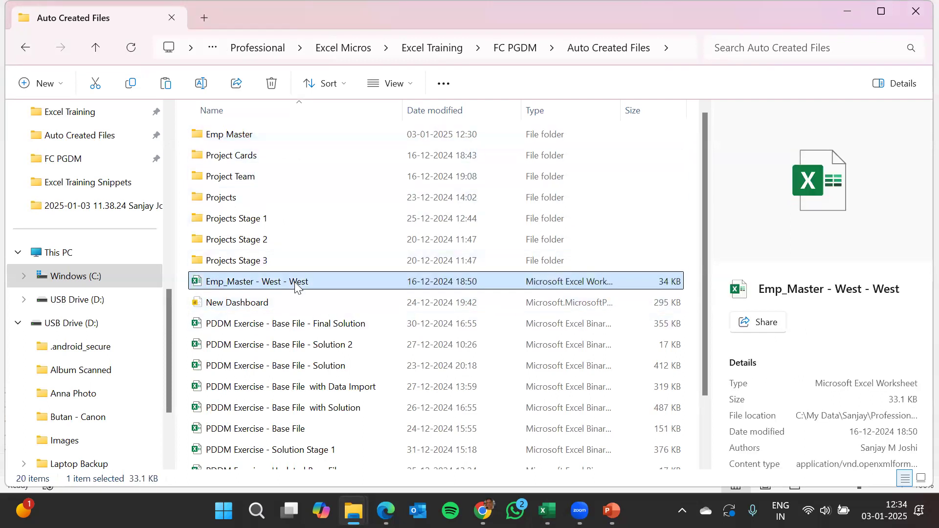
left_click(284, 140)
double_click(284, 140)
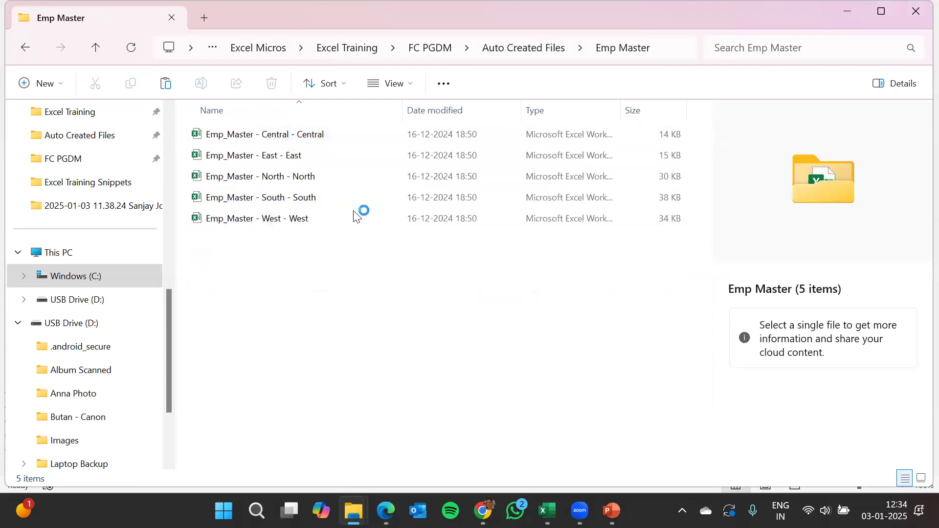
double_click(315, 220)
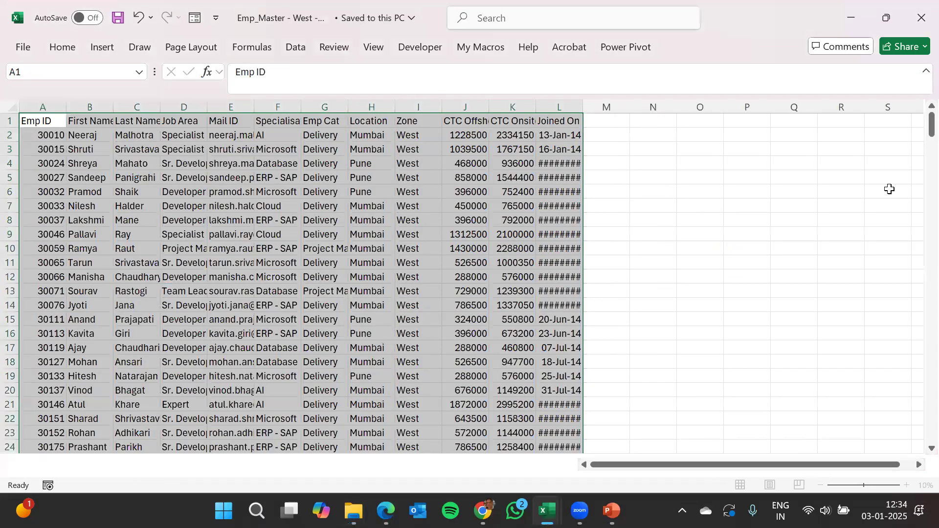
left_click_drag(918, 126, 918, 443)
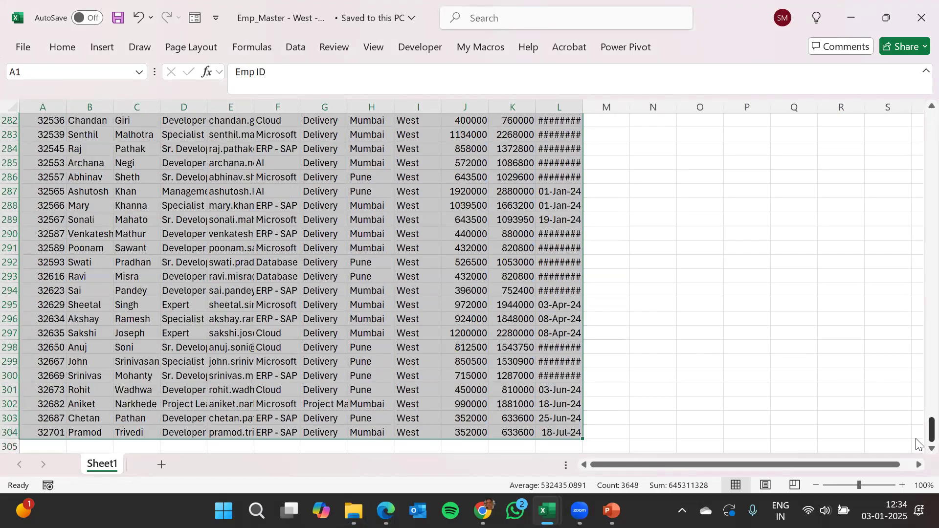
left_click_drag(917, 444, 916, 103)
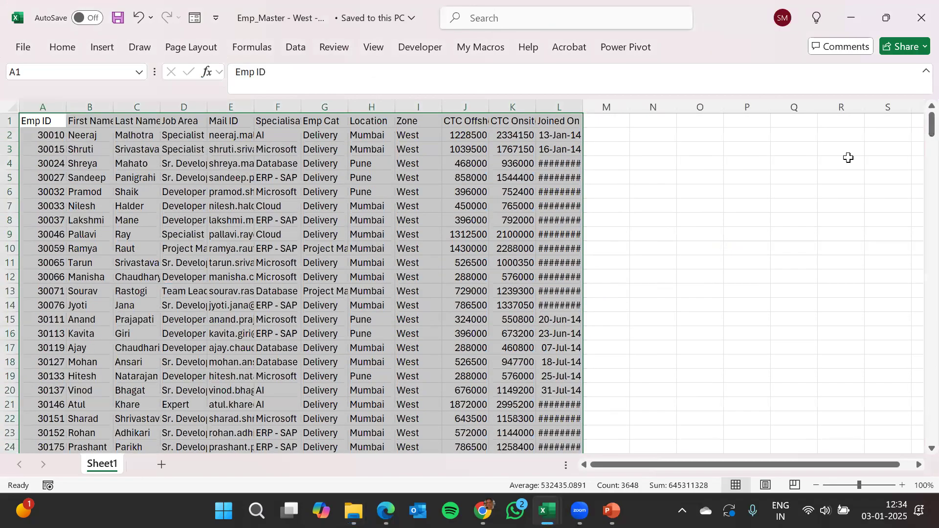
Step: Delete rows 57 to 91 from Sheet1 of the West employee workbook, and save and close the file
scroll(75, 315, "down", 5)
scroll(75, 315, "down", 10)
left_click(10, 277)
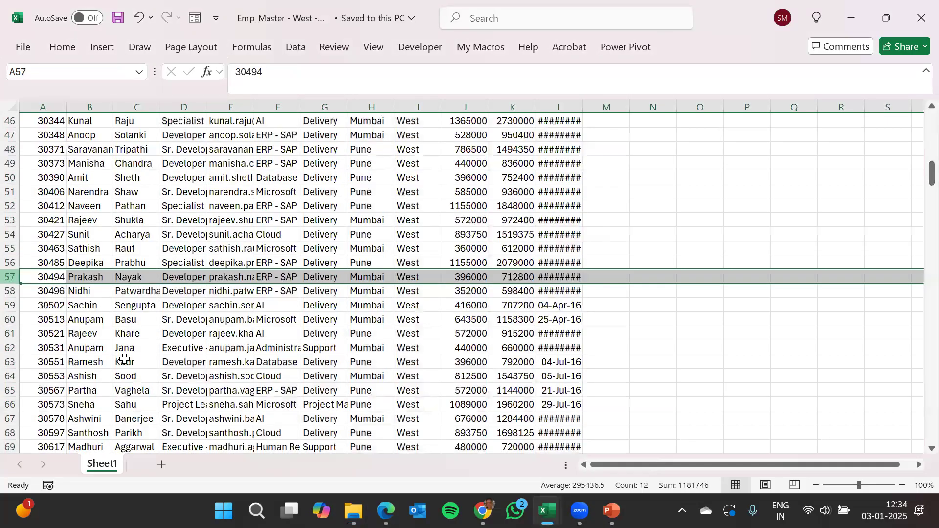
scroll(9, 315, "down", 10)
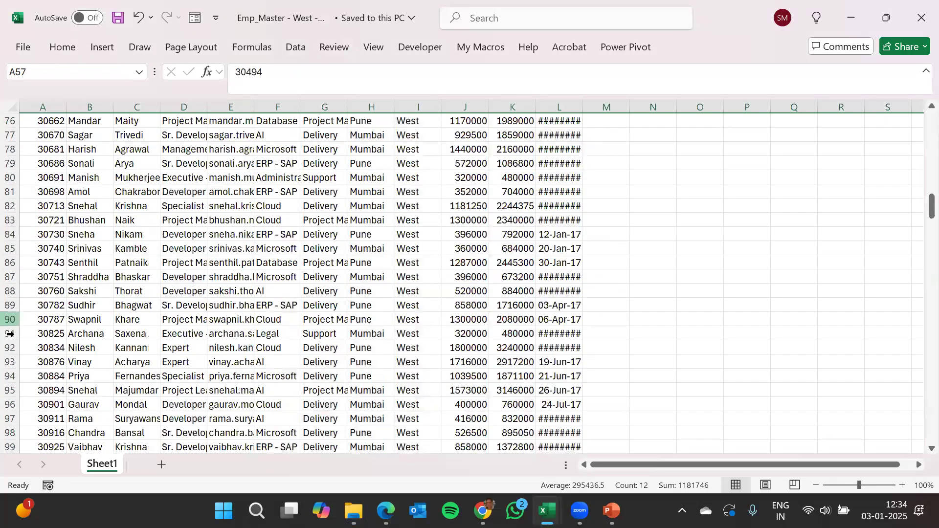
left_click(10, 334, "shift")
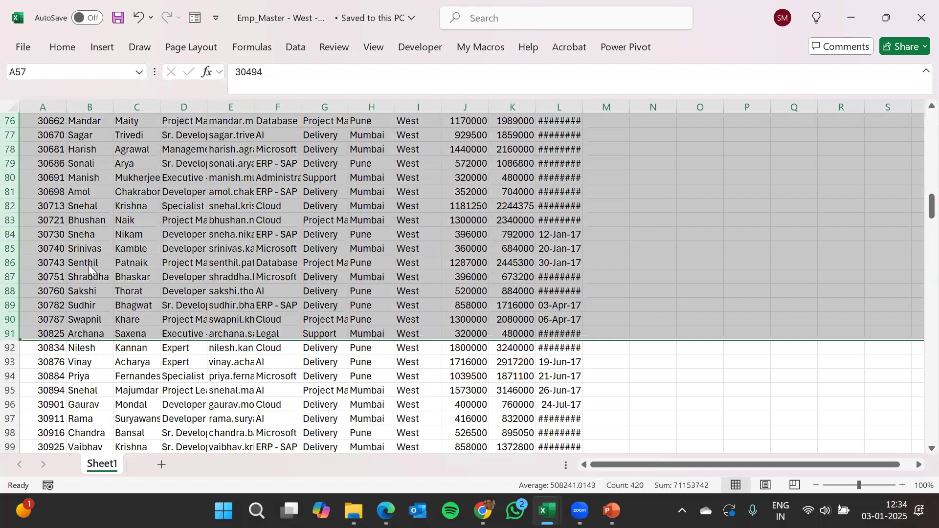
right_click(89, 268)
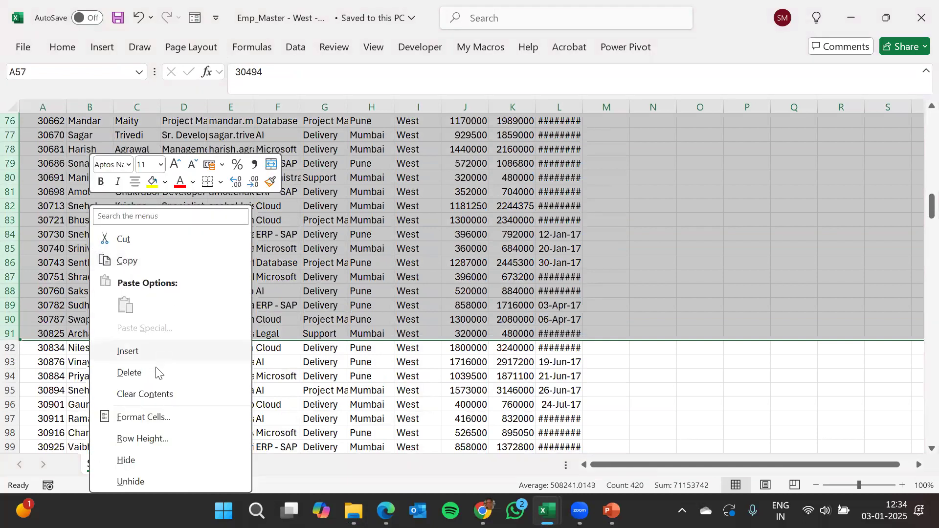
left_click(130, 373)
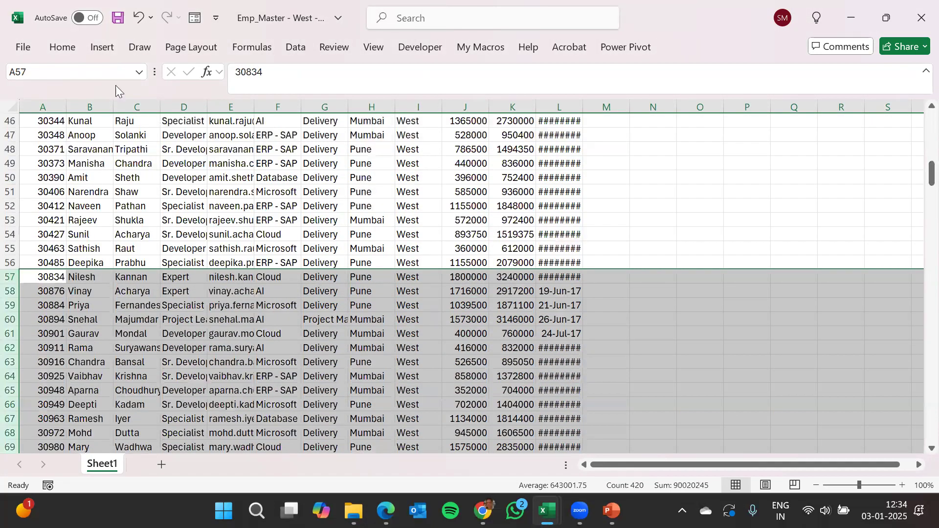
left_click(119, 17)
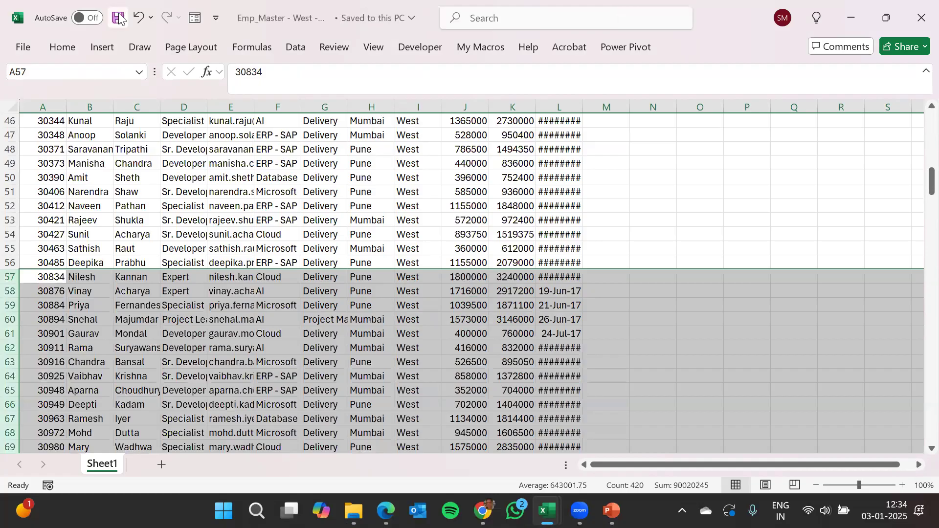
left_click(920, 14)
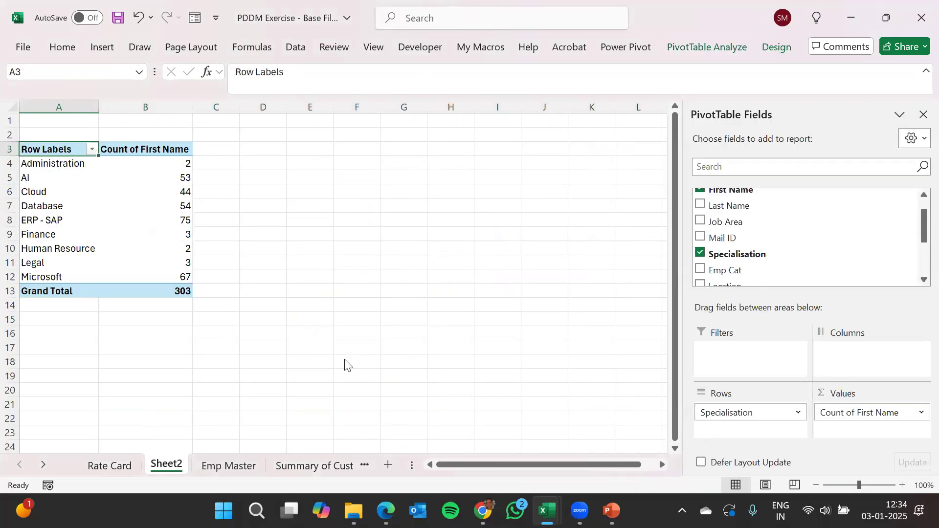
Step: Refresh the imported table on the Emp Master sheet from its source file and check down to its last row
left_click(234, 466)
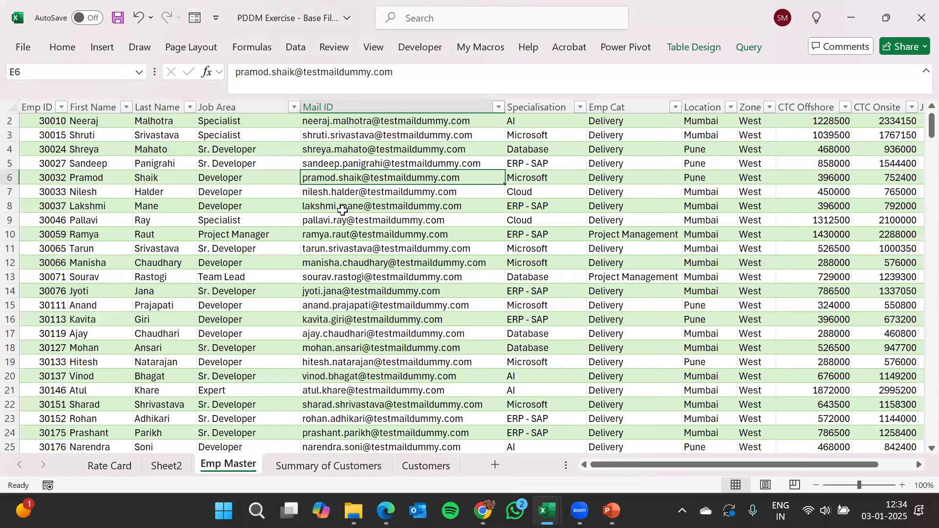
key("Down")
key("Down")
key("Down")
key("Down")
key("shift+F10")
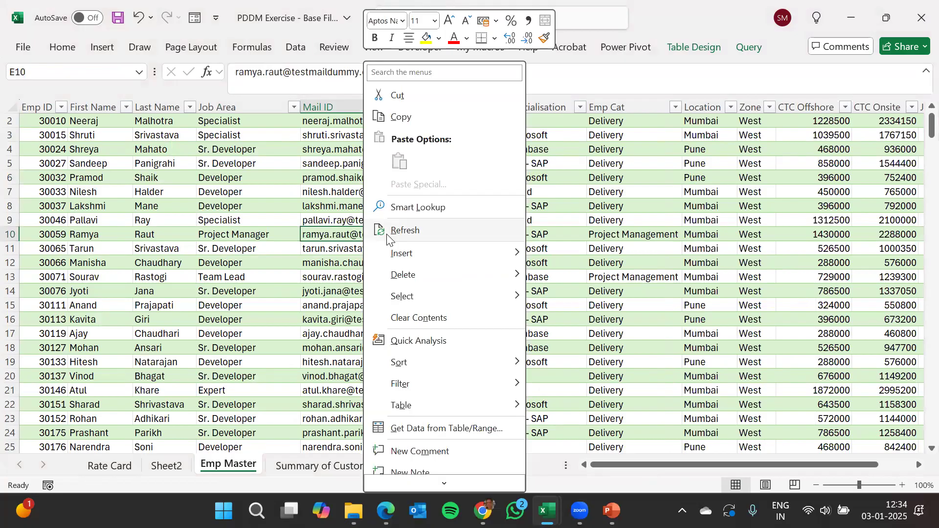
left_click(405, 230)
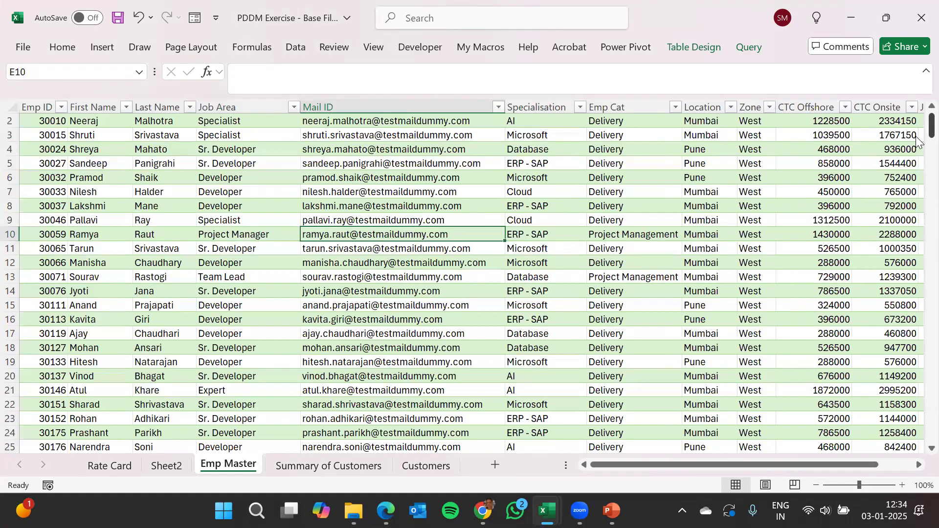
left_click_drag(931, 126, 919, 402)
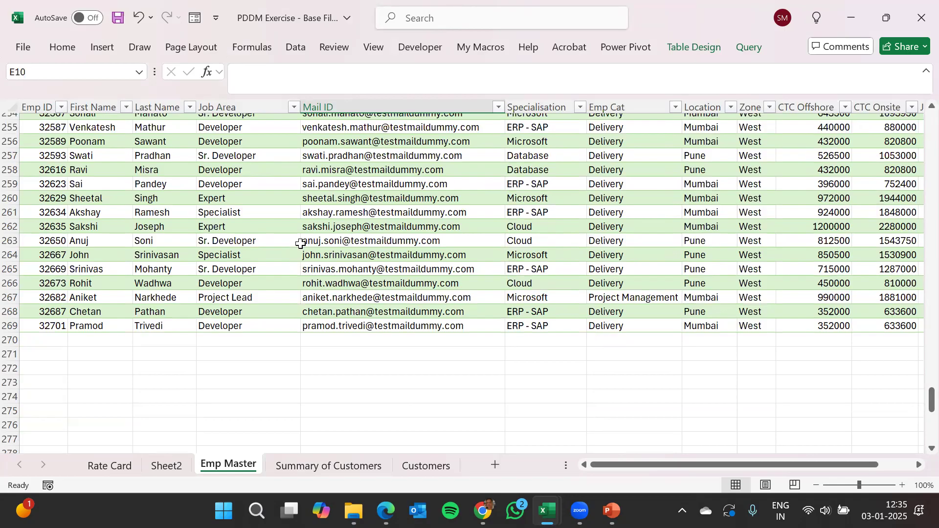
Step: Refresh the specialisation PivotTable on Sheet2
left_click(169, 469)
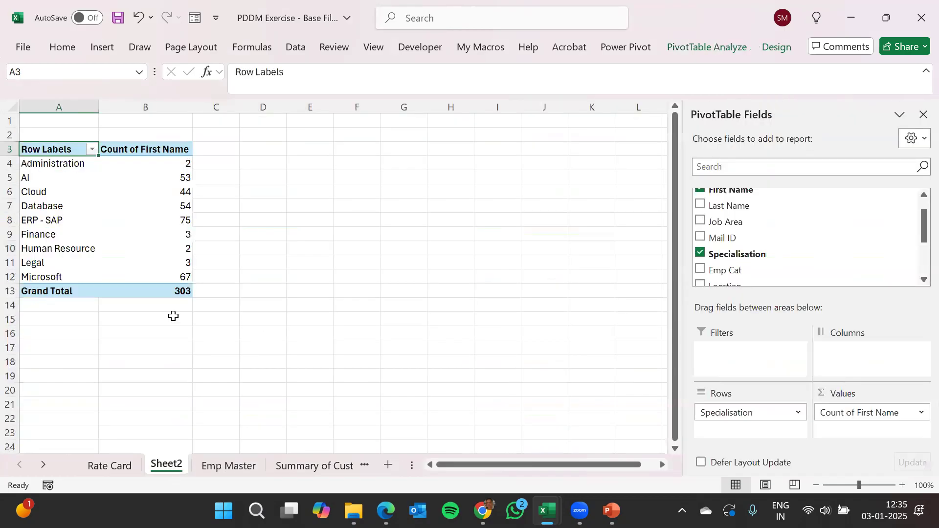
left_click(164, 181)
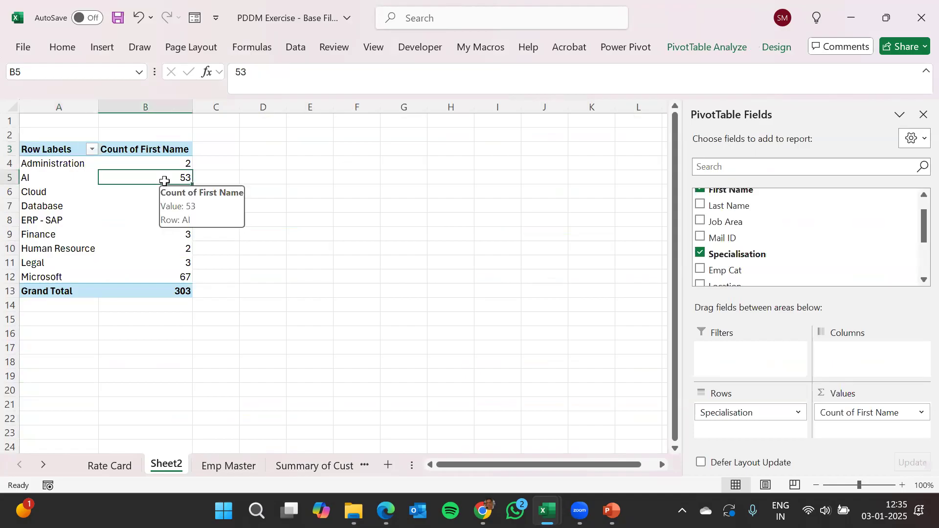
right_click(165, 181)
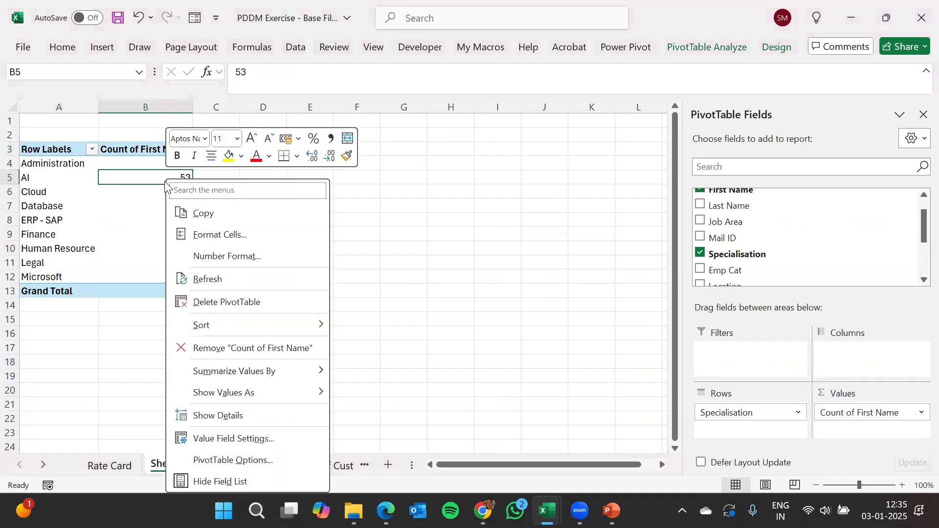
left_click(226, 280)
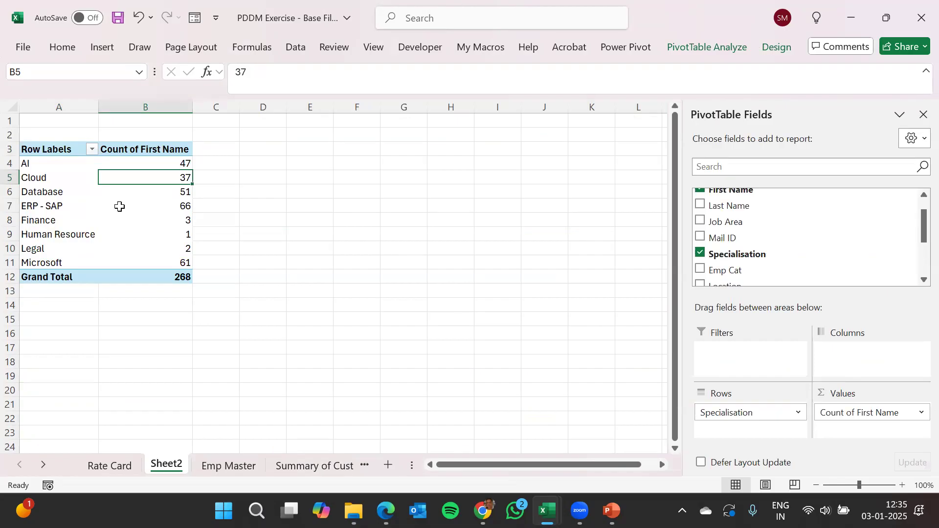
Step: Compare the refreshed PivotTable on Sheet2 with the Emp Master table, ending at the table's first rows
mouse_move(119, 204)
left_click(221, 471)
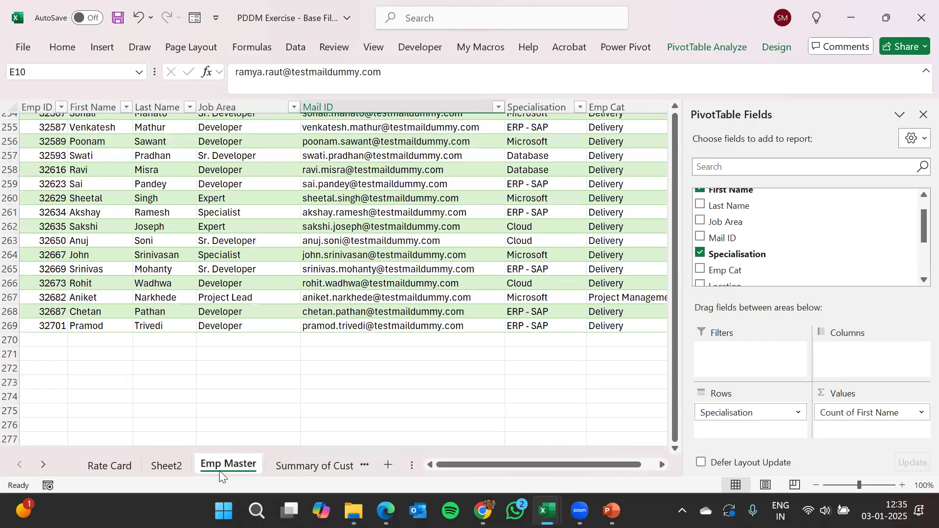
left_click(166, 465)
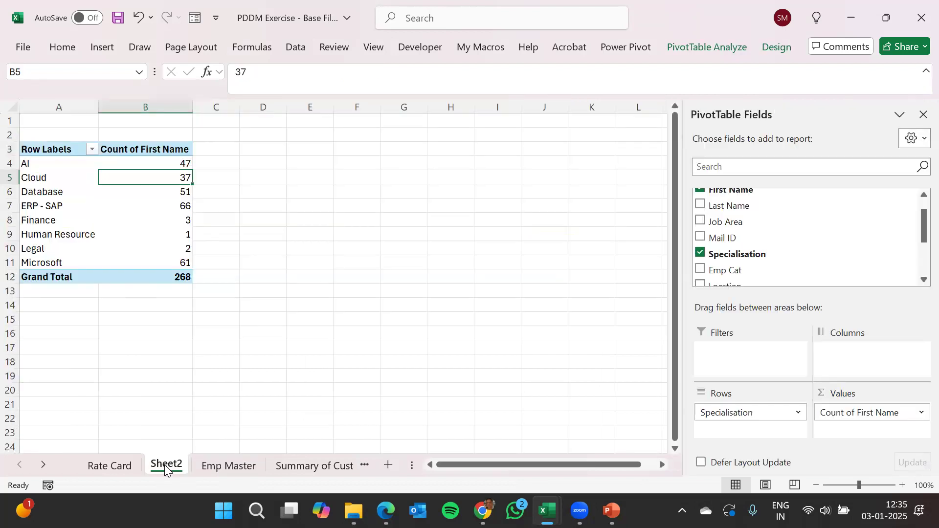
left_click(207, 466)
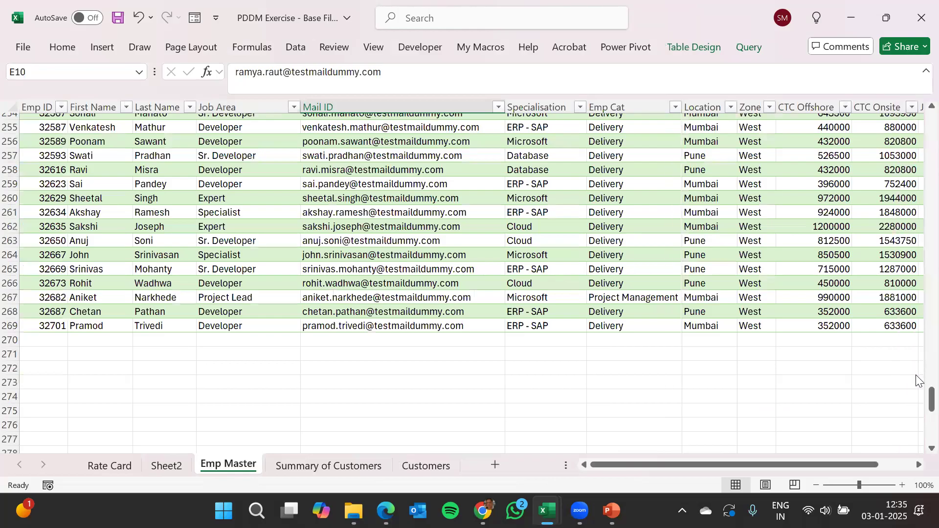
left_click_drag(929, 403, 919, 113)
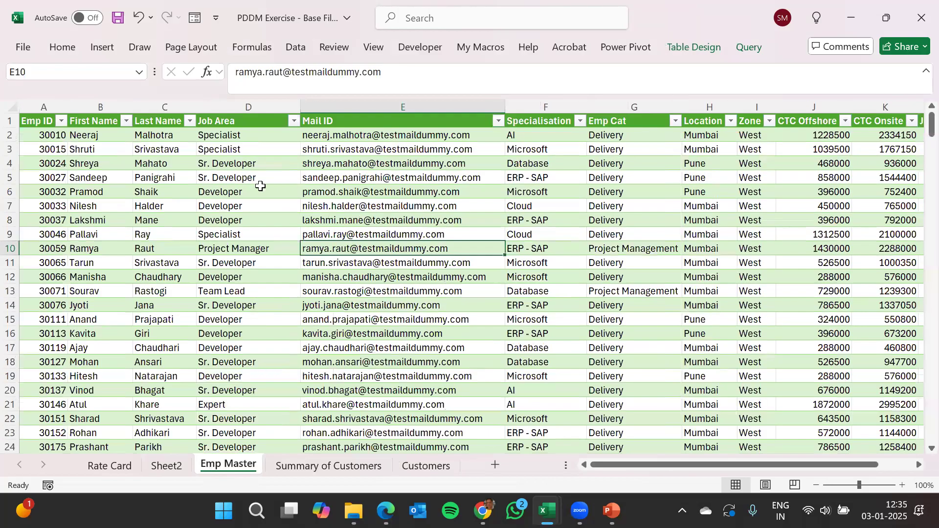
left_click(270, 177)
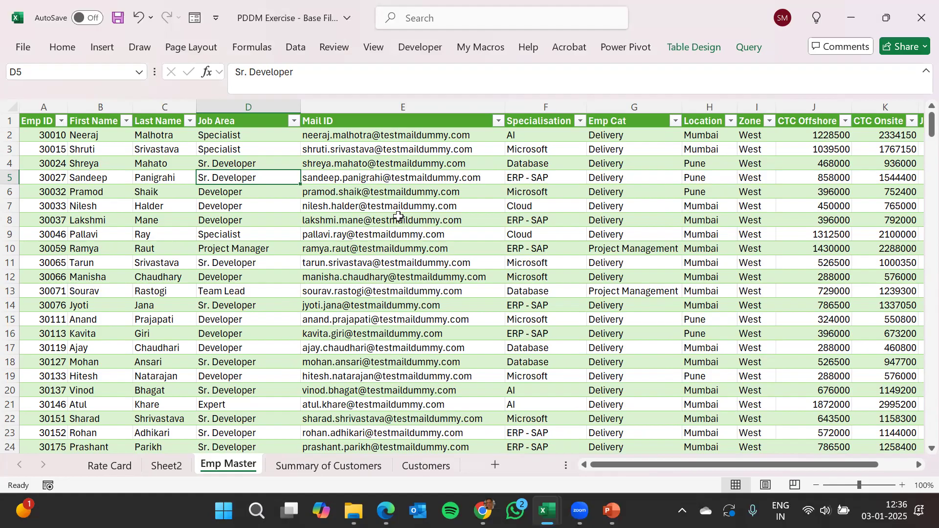
Step: Create a new blank workbook
key("ctrl+n")
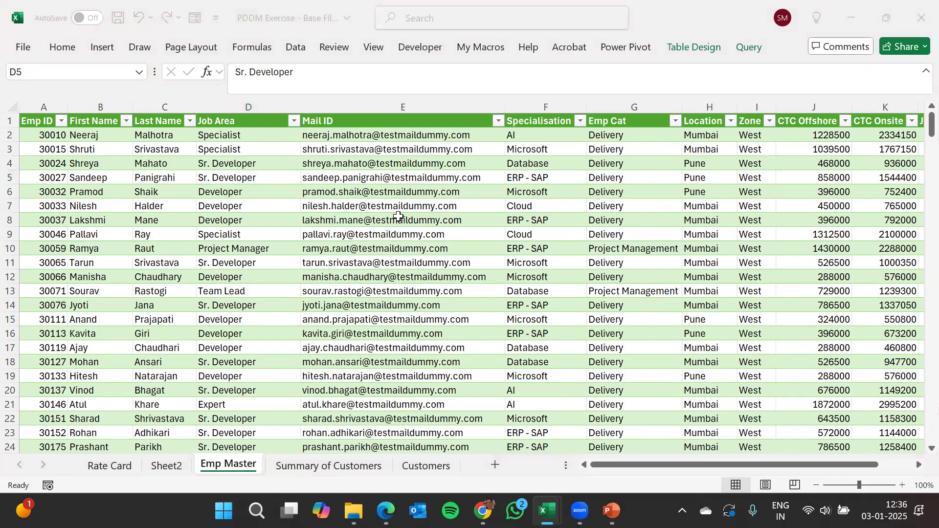